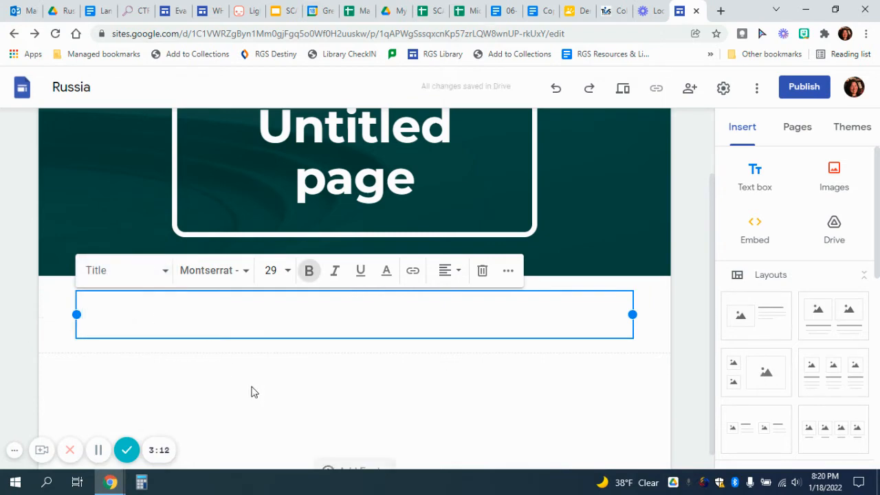
Step: Enter "Title" in the empty title text box below the page banner
text(Title)
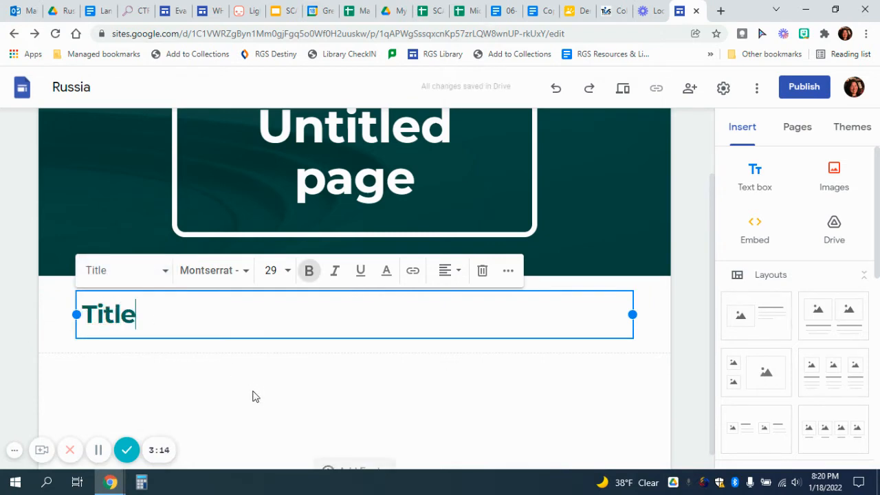
click(214, 389)
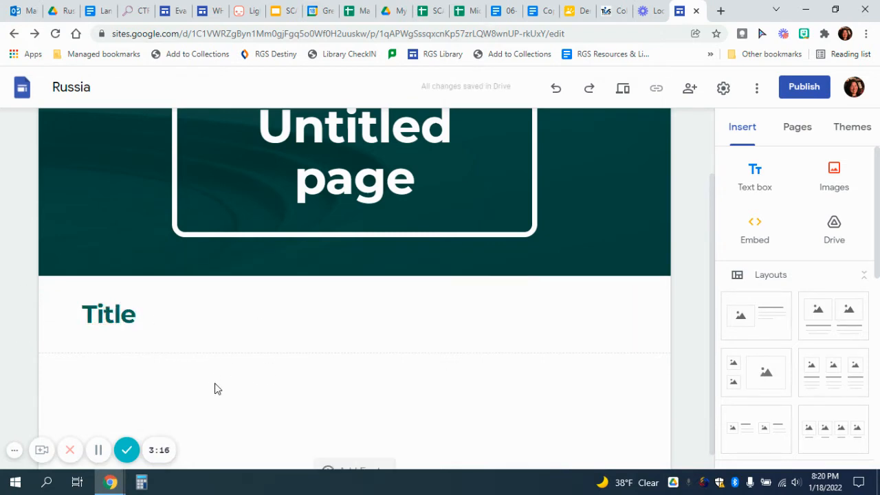
Step: Add a text box below the title, give it the Subheading style and enter "Subheading"
double_click(215, 389)
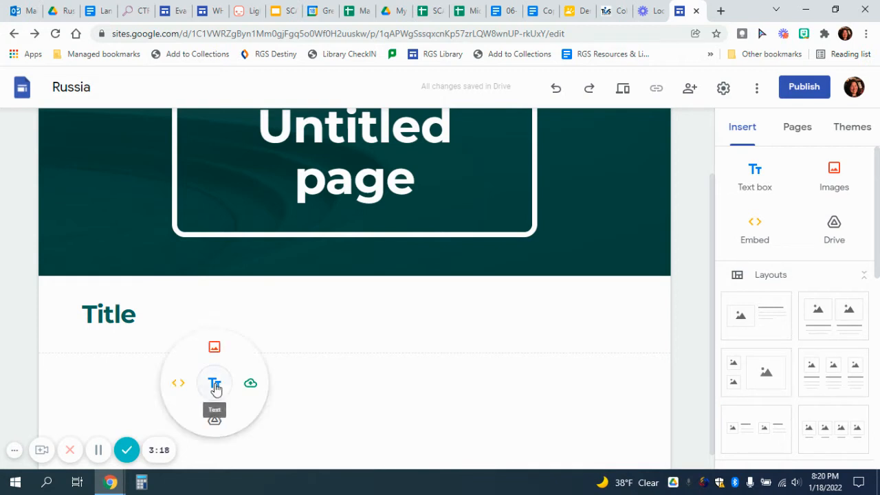
click(212, 383)
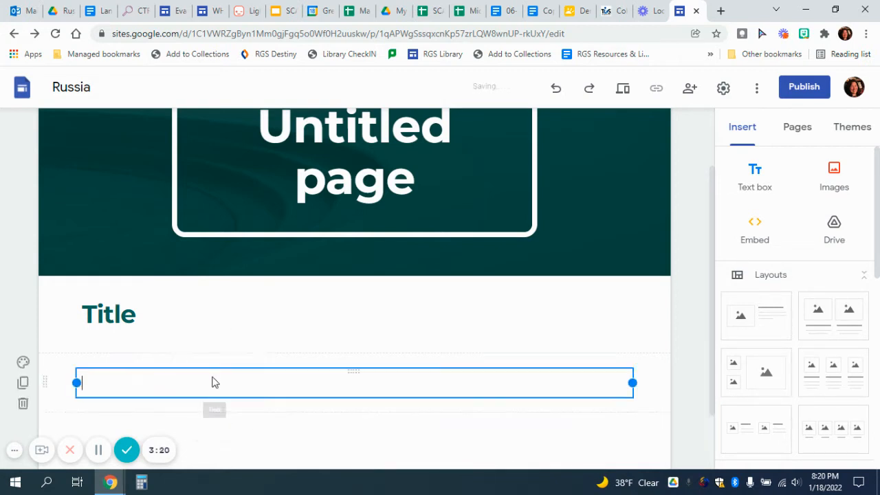
click(158, 274)
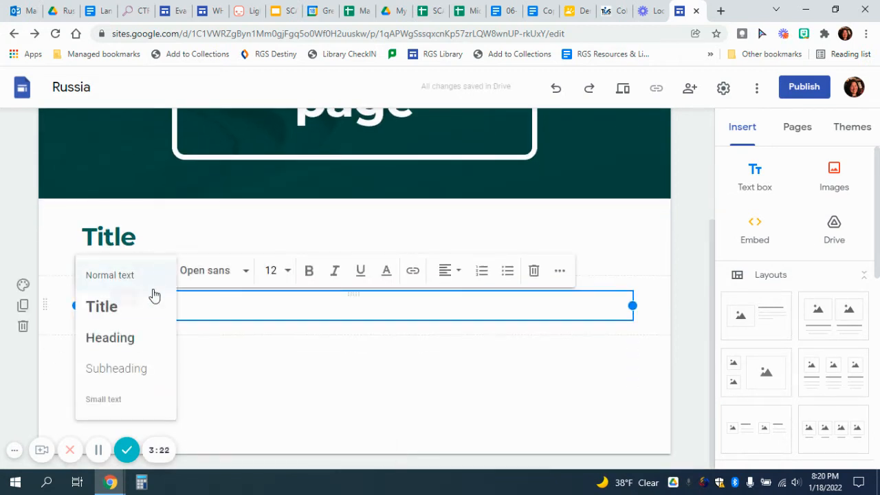
click(133, 367)
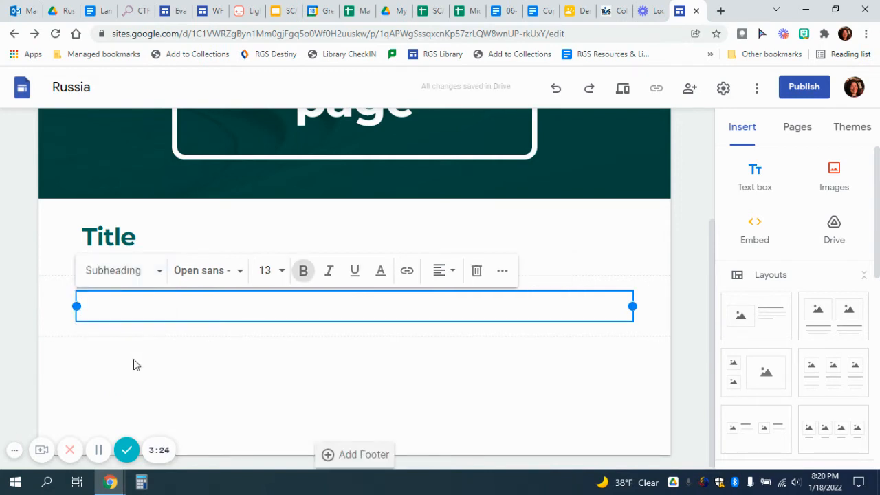
text(Subheading)
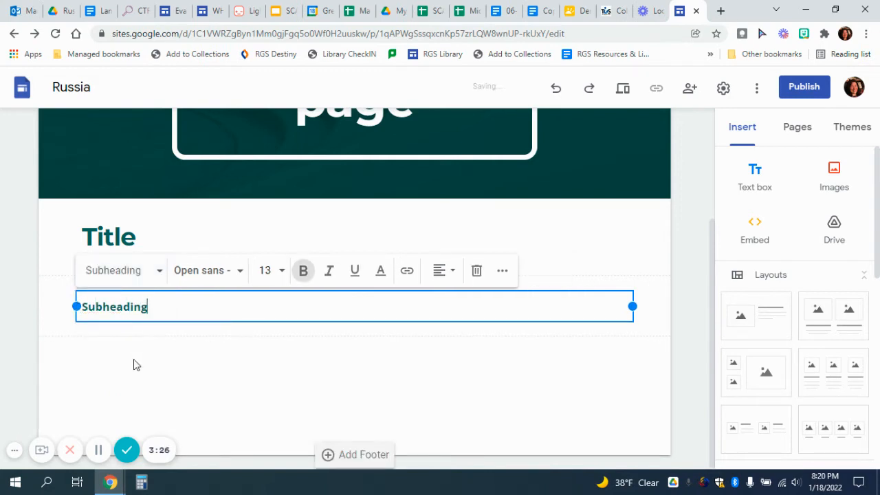
click(158, 371)
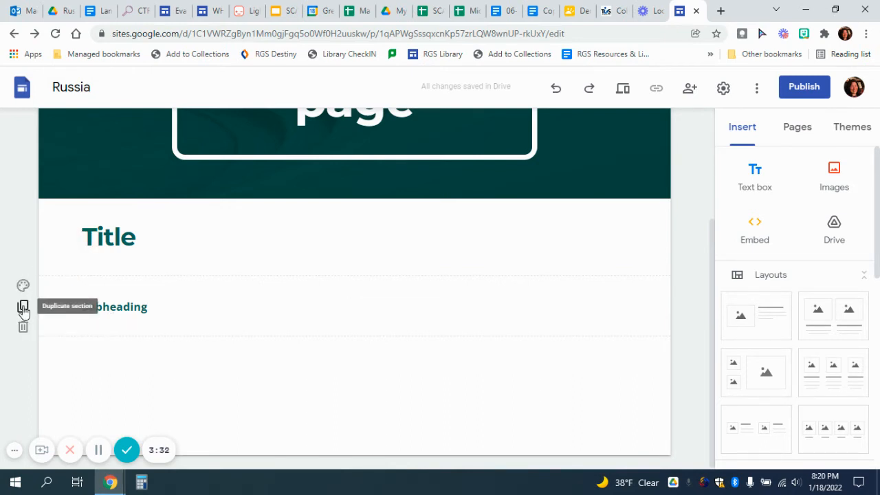
Step: Duplicate the Subheading section and set the upper copy's section colors to Style 3
click(23, 306)
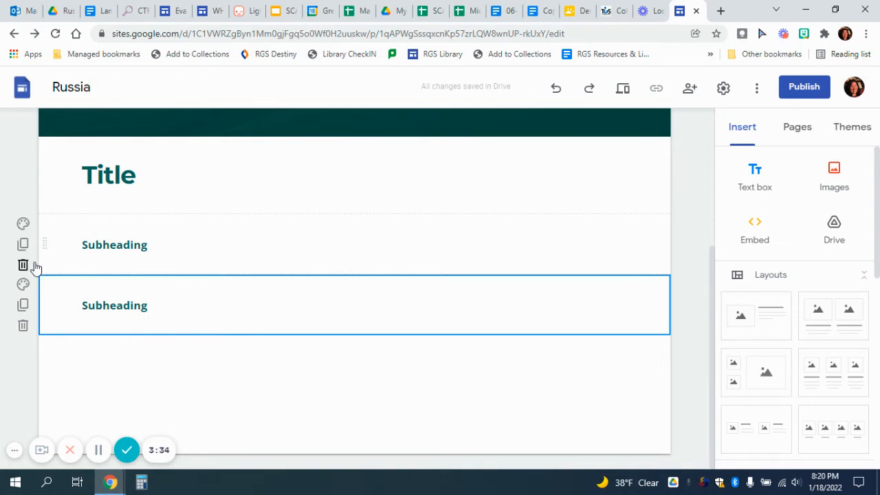
click(23, 226)
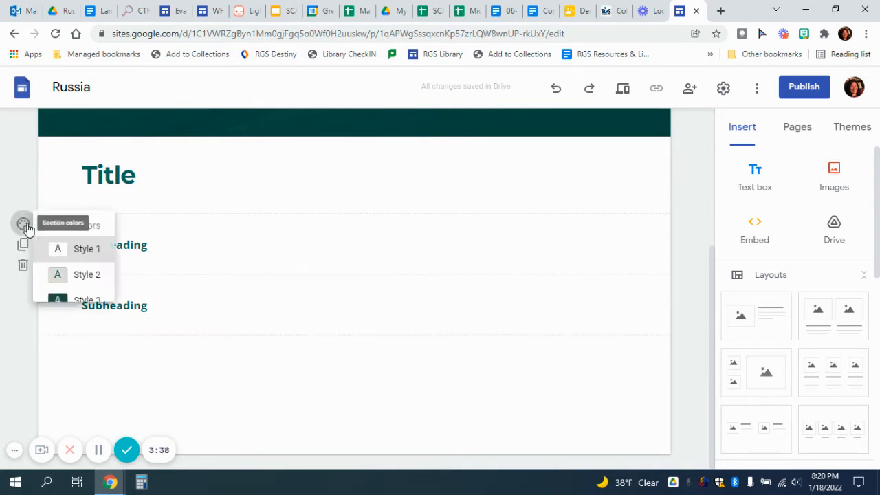
click(88, 303)
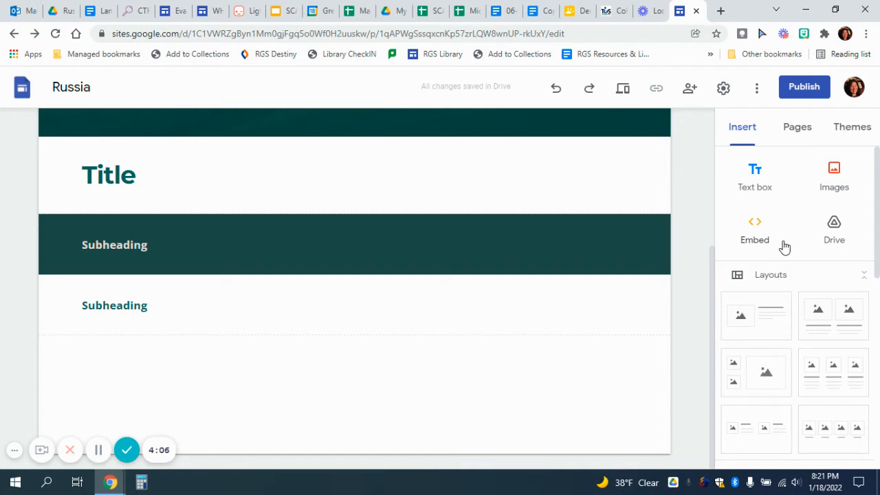
Step: Insert the three-column layout with an image, a heading and text in each column
scroll(784, 246, down, 2)
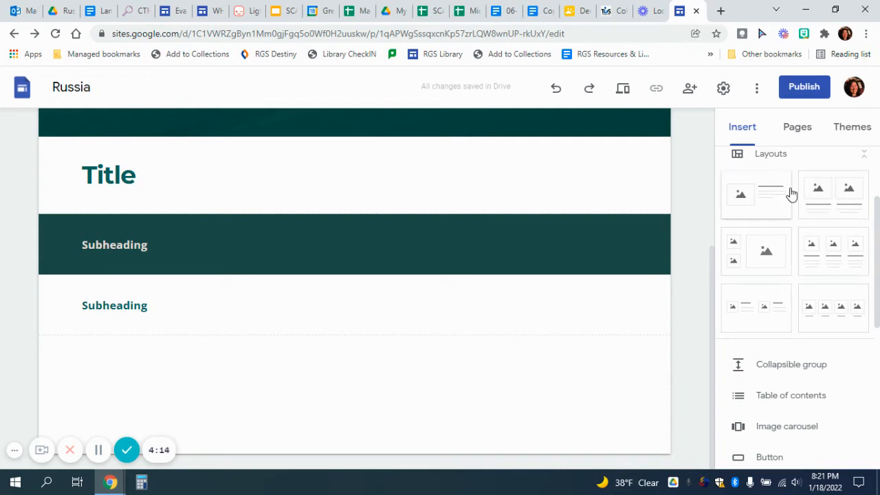
click(842, 265)
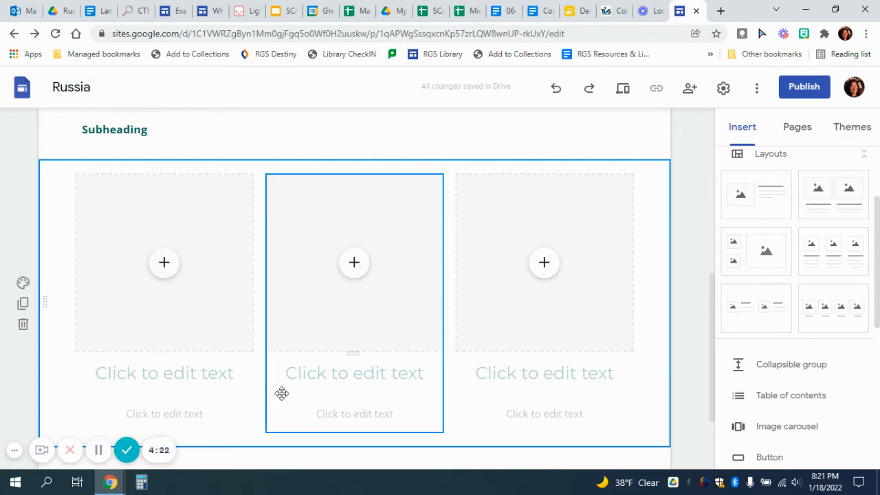
click(196, 379)
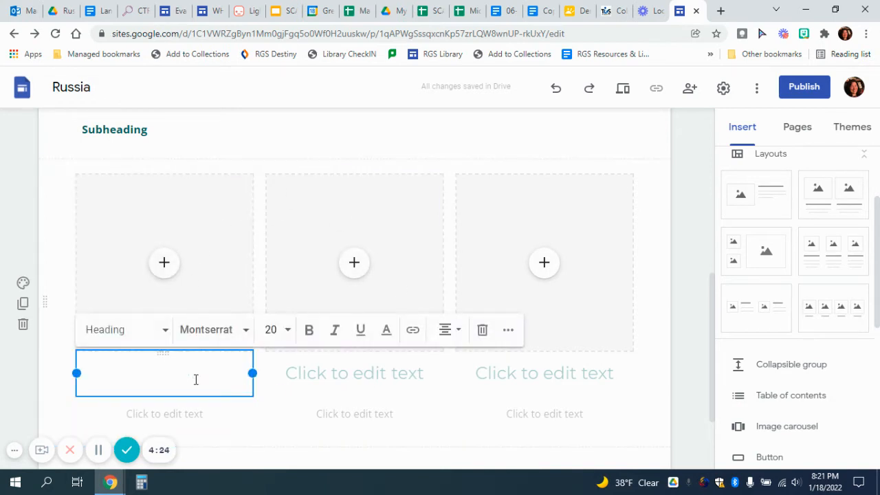
click(195, 413)
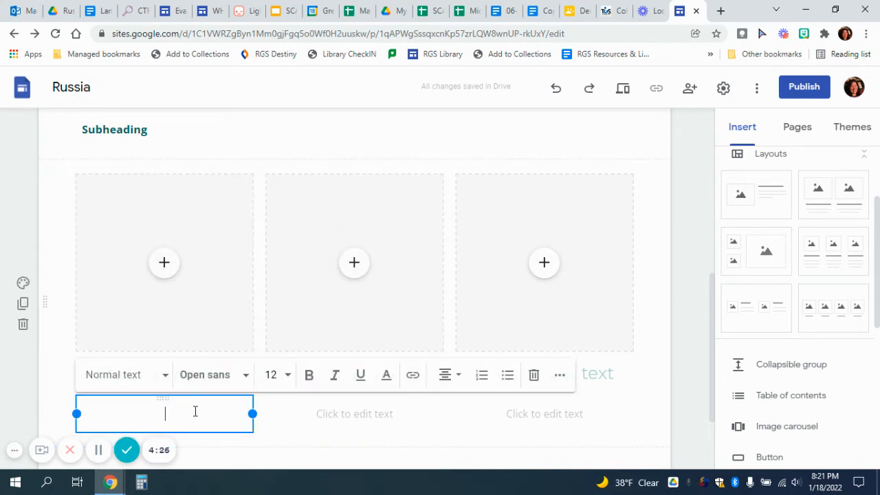
click(317, 422)
click(202, 416)
drag(160, 401, 189, 429)
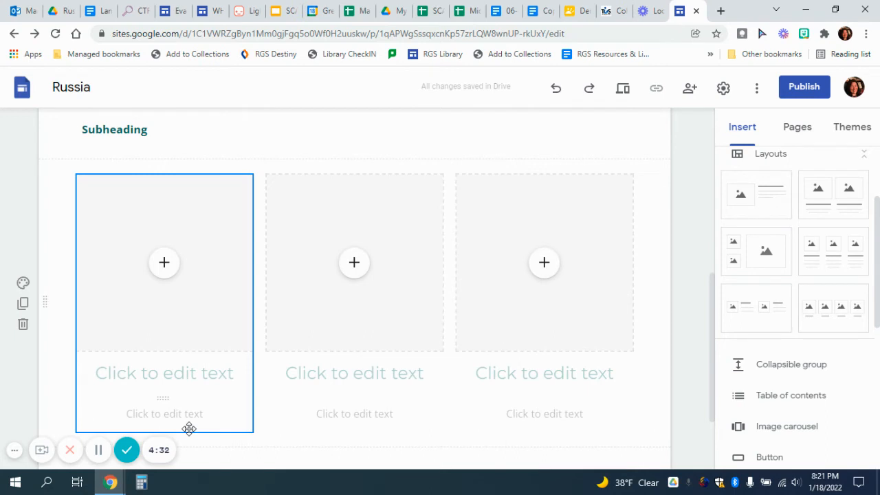
Step: Fill the first column's image placeholder with the flag-coloured map of Russia, found through a Google image search for "Russia"
click(165, 264)
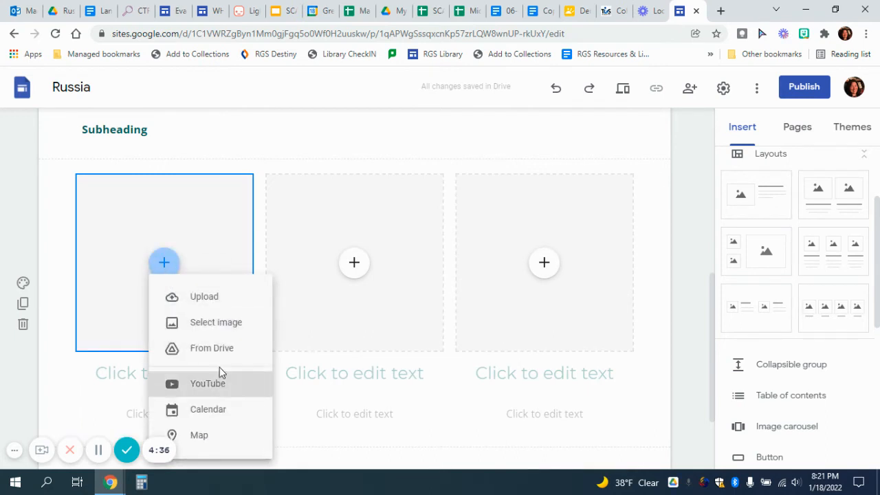
click(216, 323)
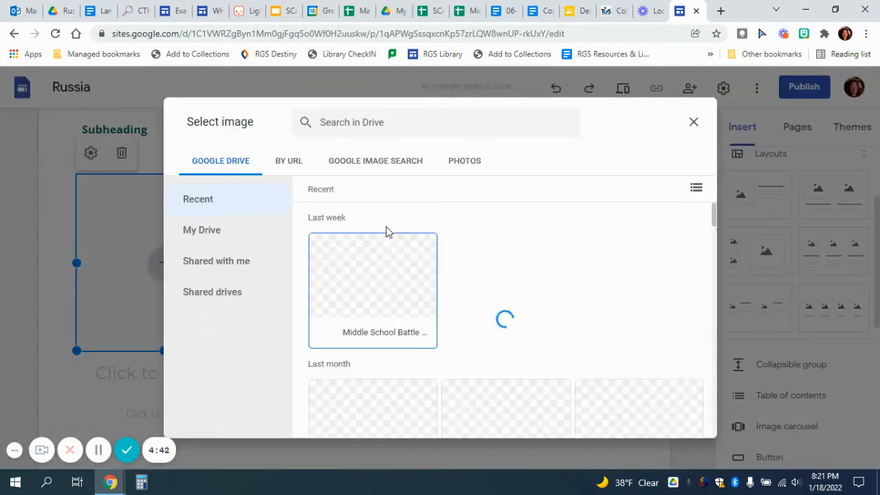
click(394, 165)
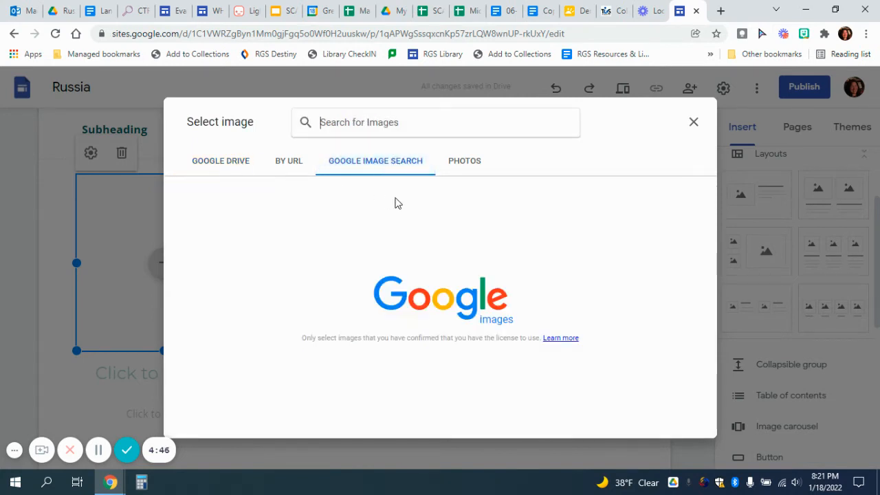
text(Russia)
key(Return)
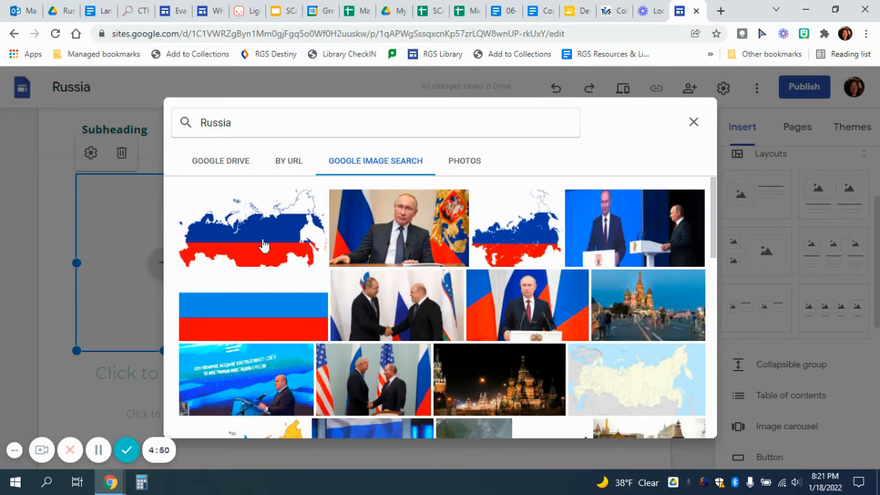
click(263, 245)
click(667, 426)
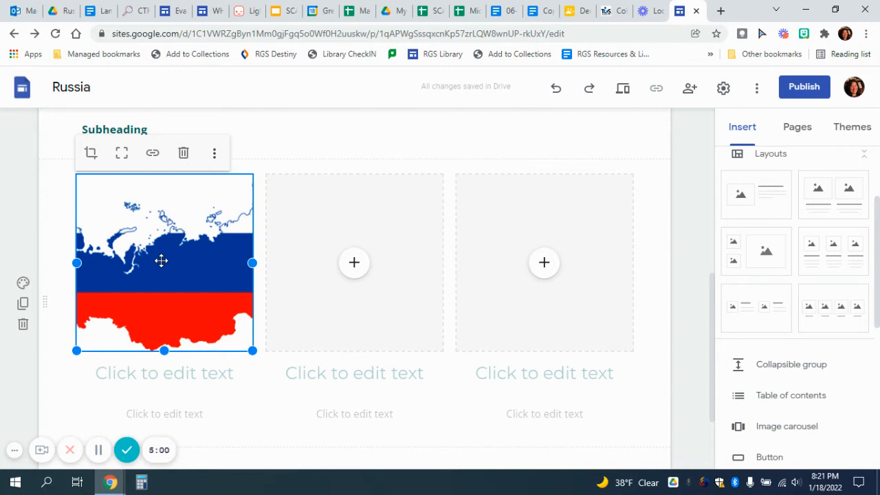
Step: Try to zoom out the crop of the Russia map image in the first column
double_click(160, 261)
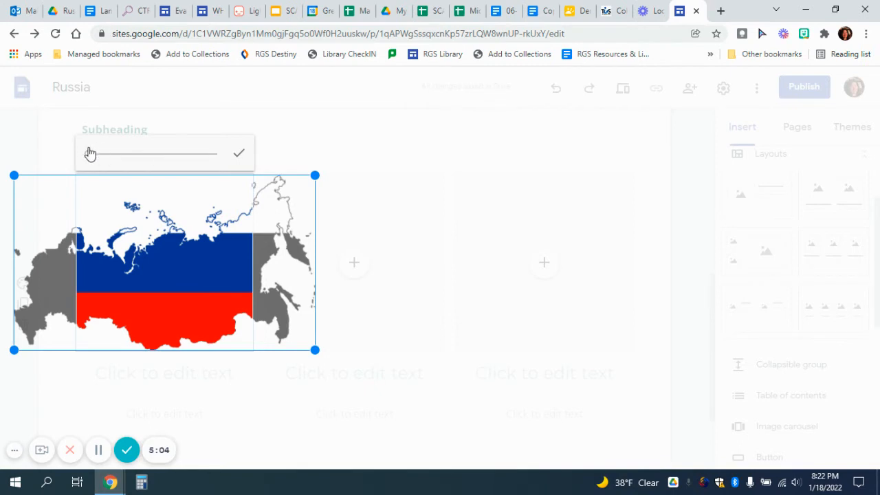
mouse_move(88, 159)
mouse_down()
mouse_move(98, 155)
mouse_move(88, 158)
mouse_up()
click(241, 157)
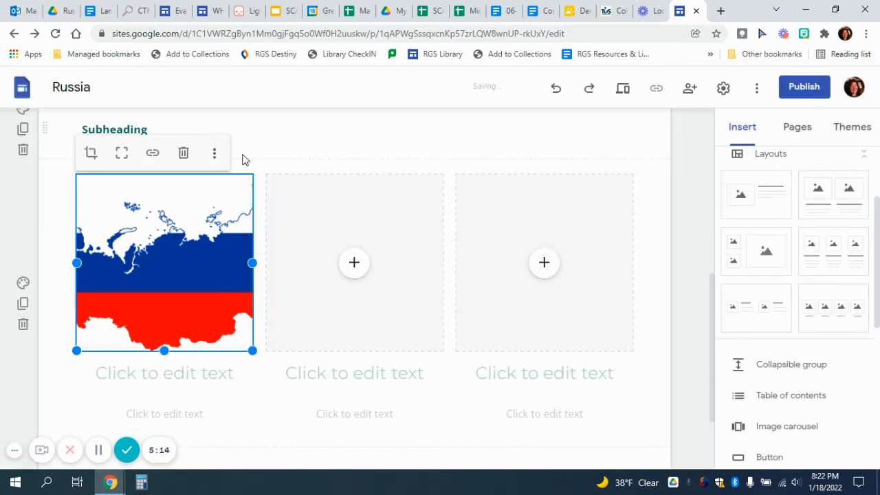
click(90, 154)
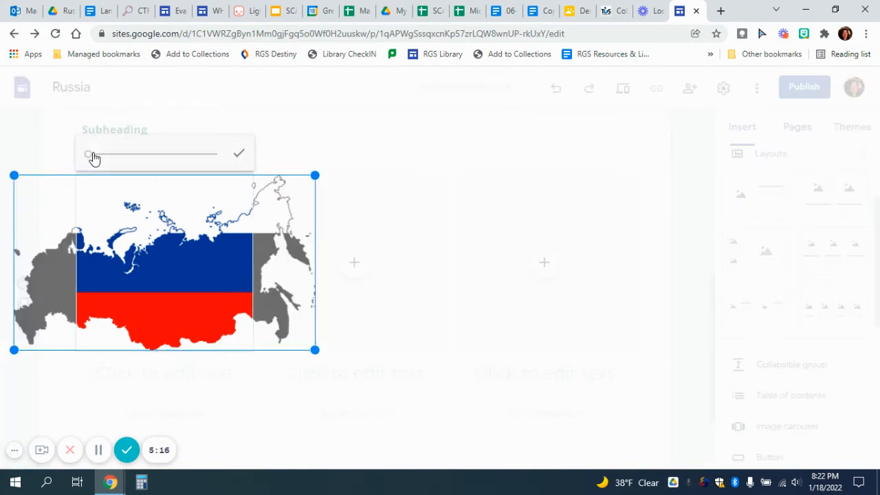
click(239, 154)
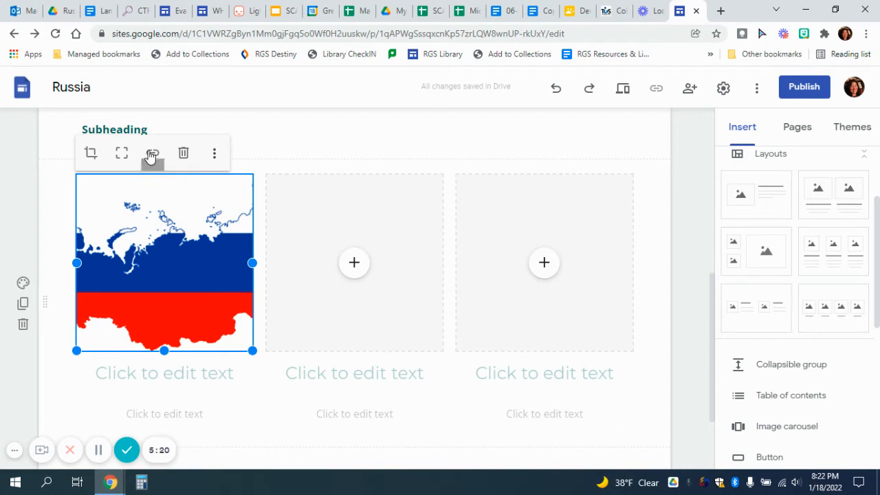
click(215, 156)
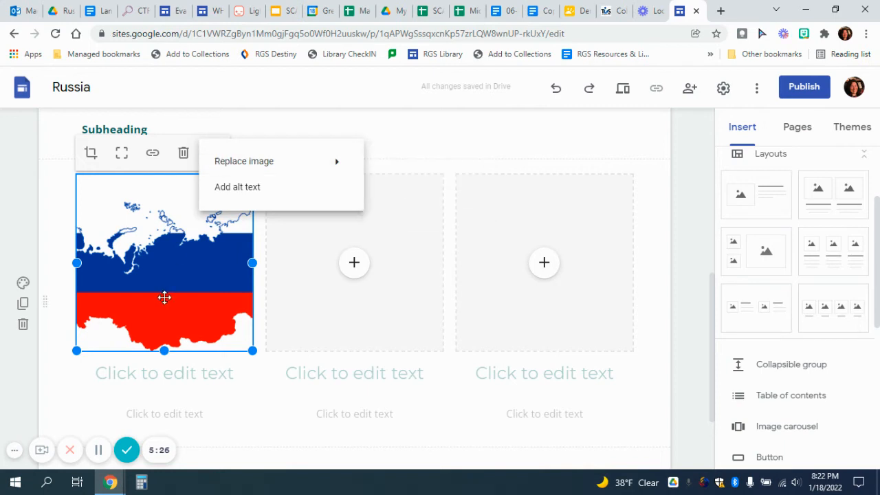
mouse_move(274, 175)
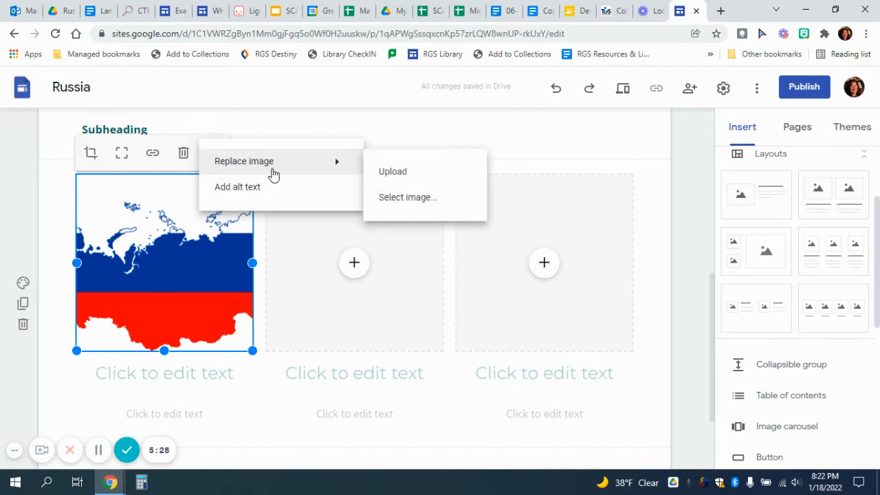
click(403, 197)
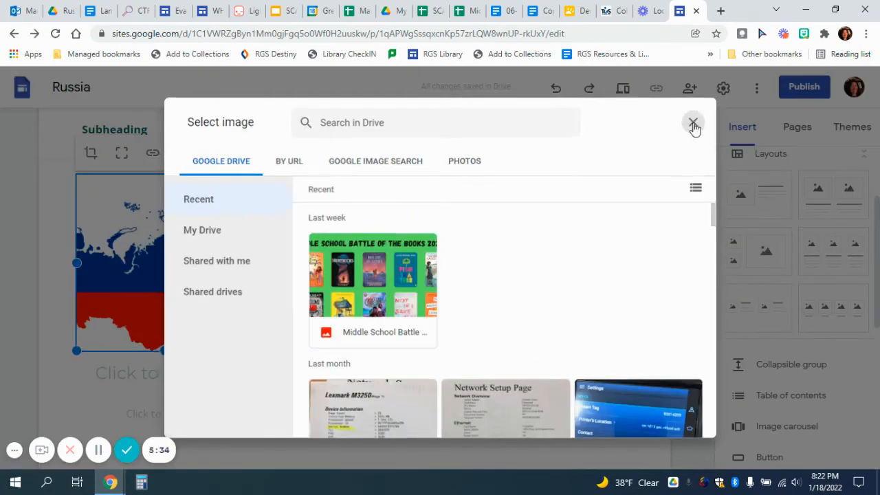
click(692, 122)
Step: Insert a collapsible group below the three-column layout
scroll(360, 399, down, 3)
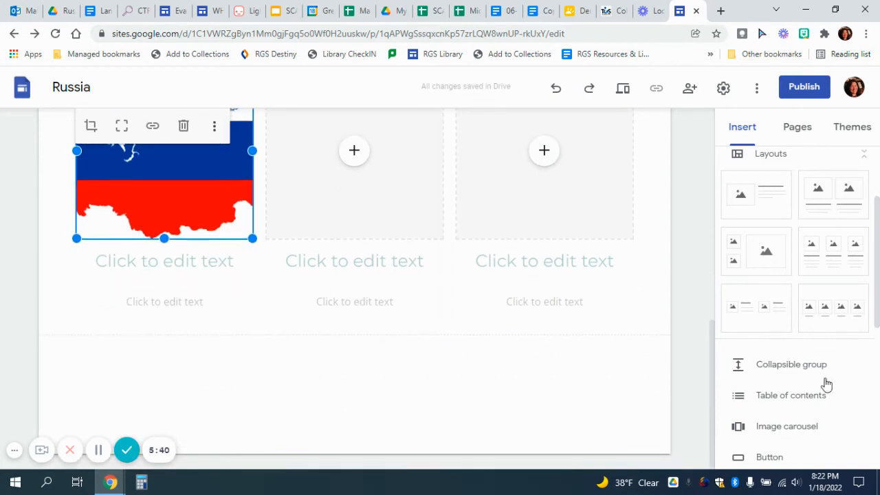
scroll(829, 403, down, 3)
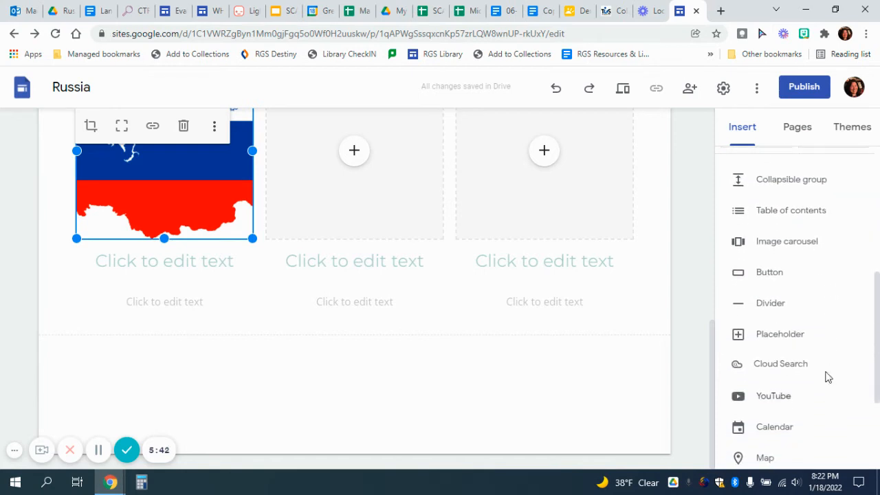
click(805, 180)
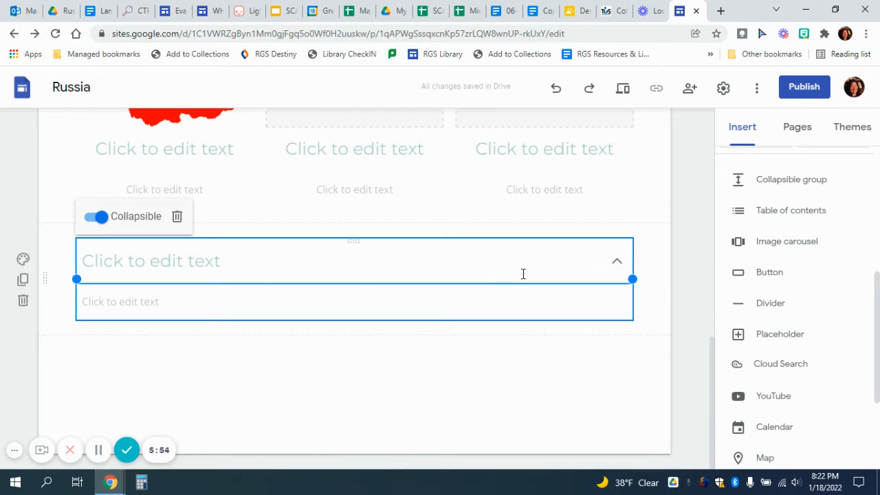
Step: Enter "Heading" as the collapsible group's heading and "Bunch of text" as its body text
click(402, 263)
text(Head)
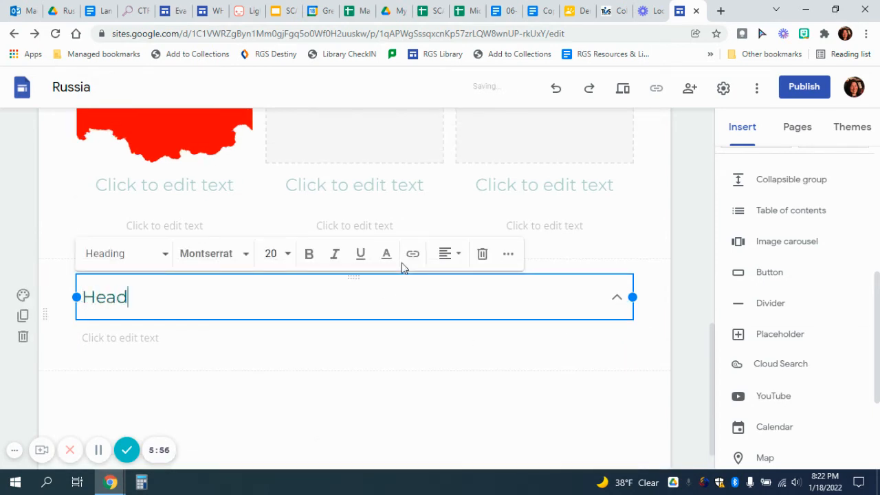
text(ing)
click(260, 339)
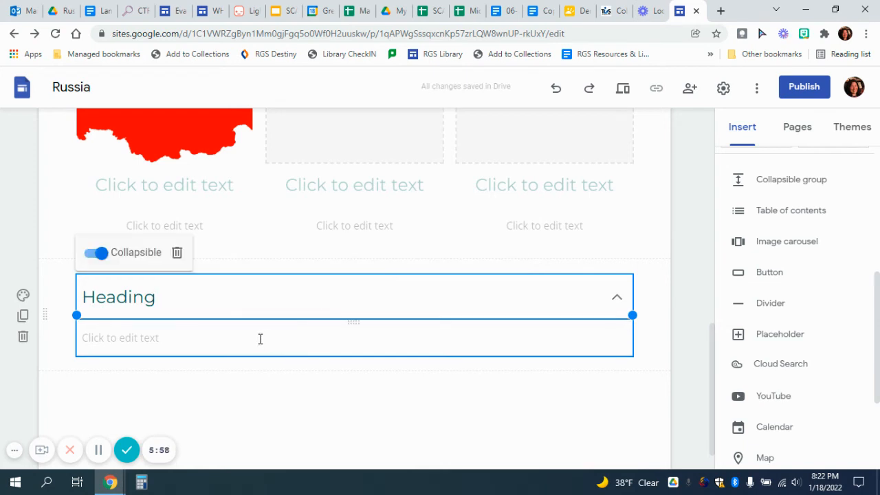
click(260, 338)
text(Bunch of text)
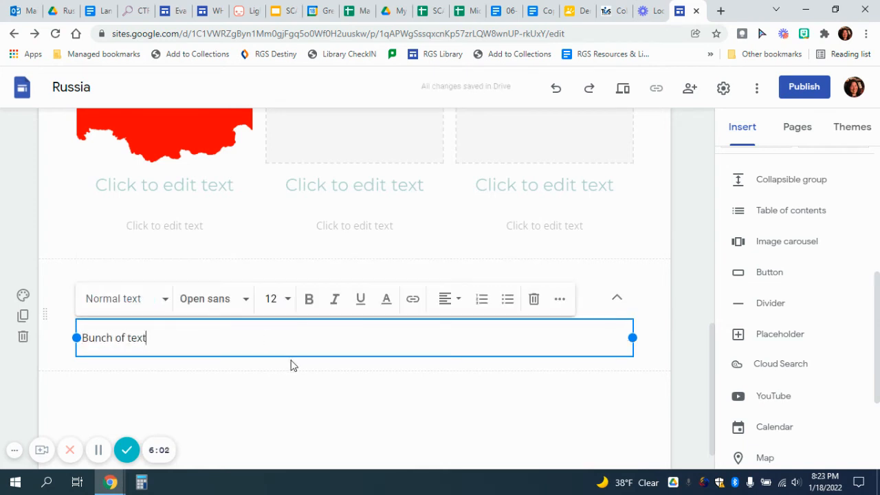
click(303, 389)
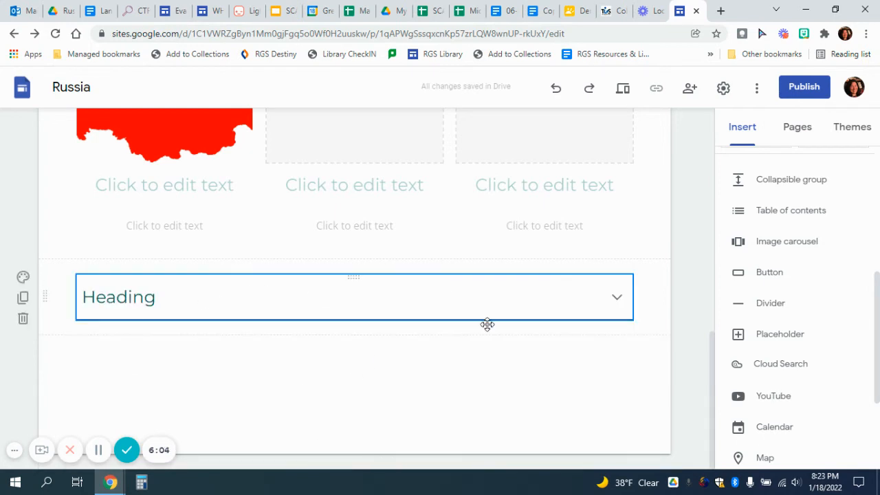
click(617, 298)
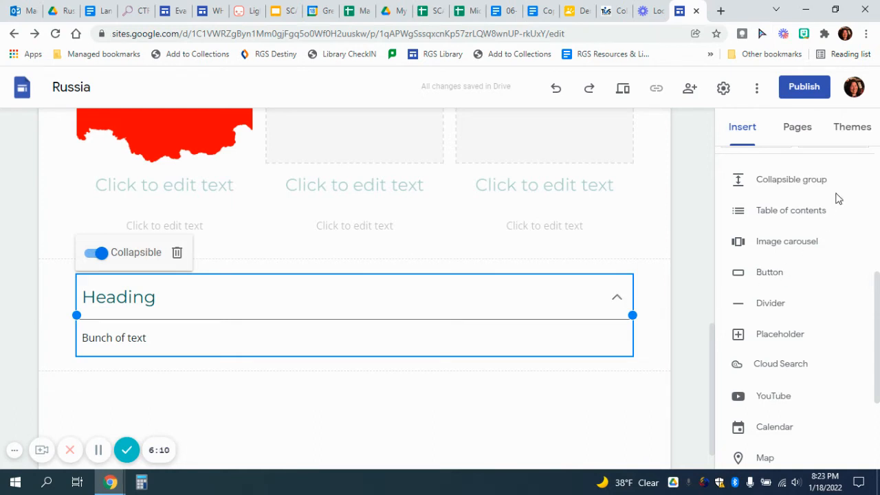
click(811, 242)
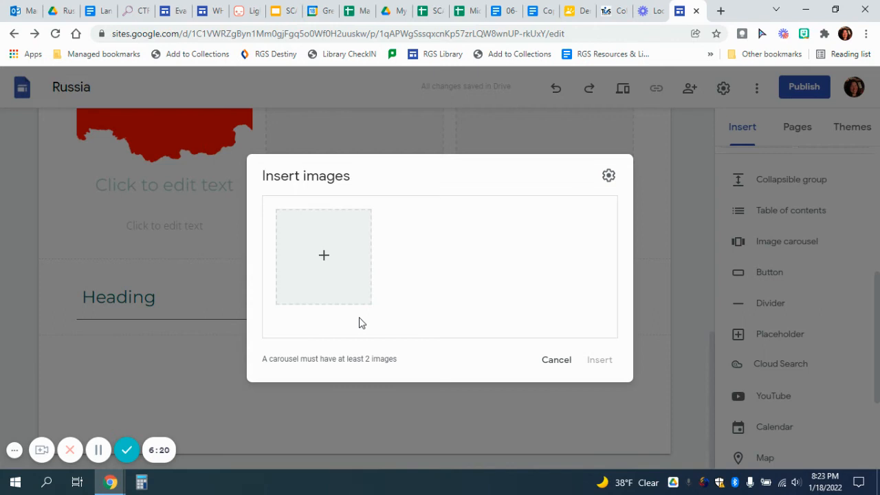
click(324, 253)
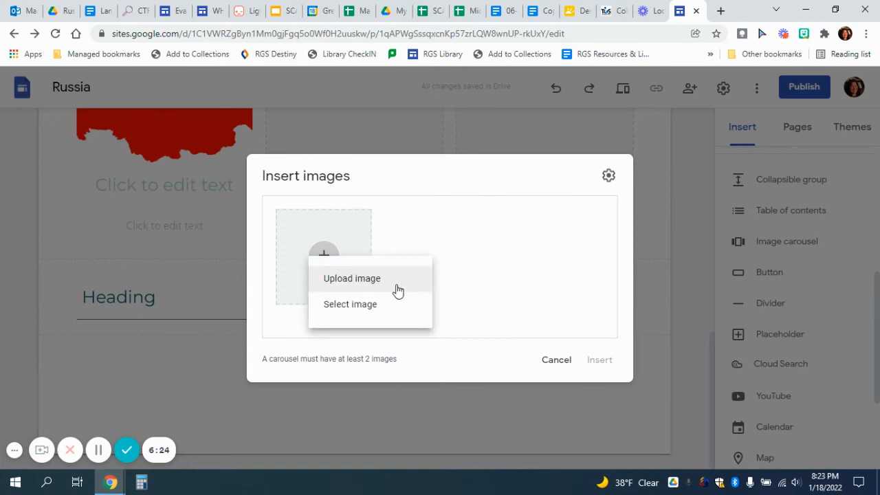
click(611, 177)
click(610, 177)
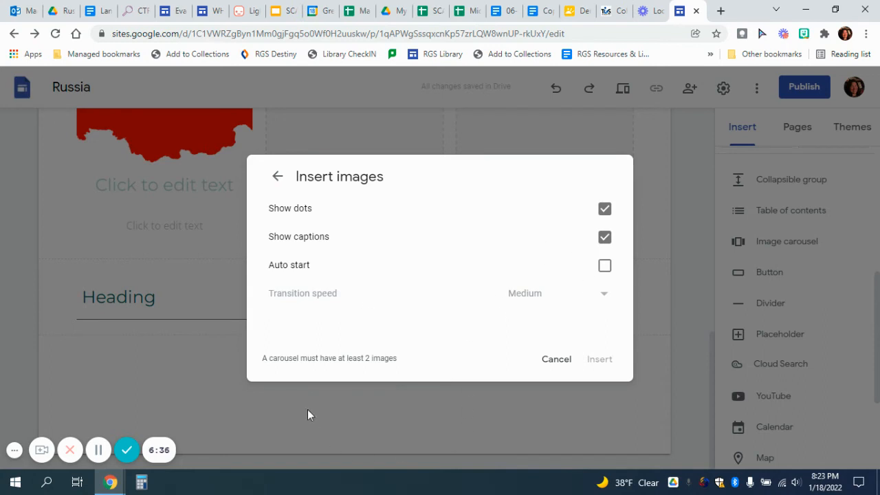
click(556, 359)
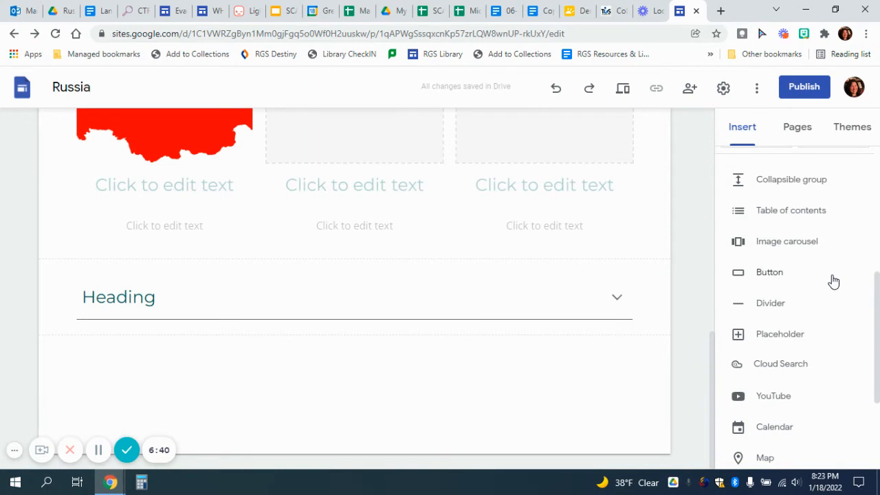
Step: Insert a button named "Test" that links to the site's Home page
scroll(833, 281, down, 1)
click(793, 219)
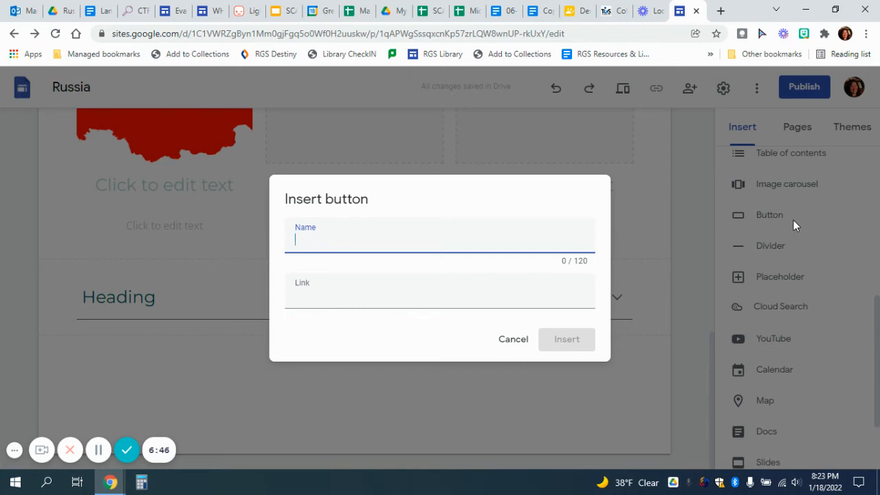
click(528, 293)
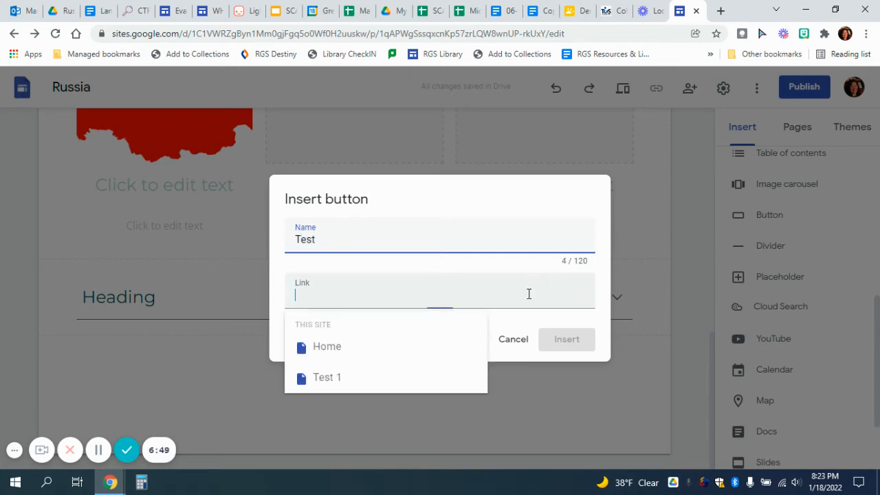
click(350, 354)
click(568, 343)
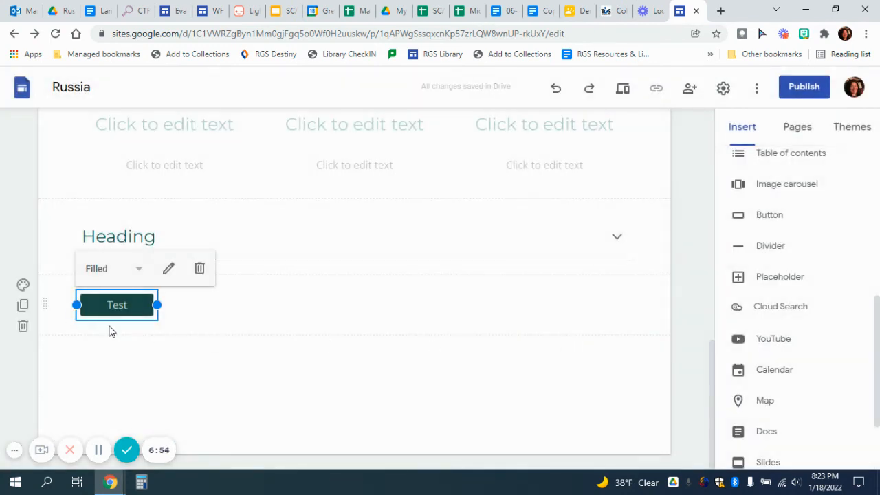
Step: Try the Diplomat theme's dark slate blue color, and set its color to dark red
click(853, 128)
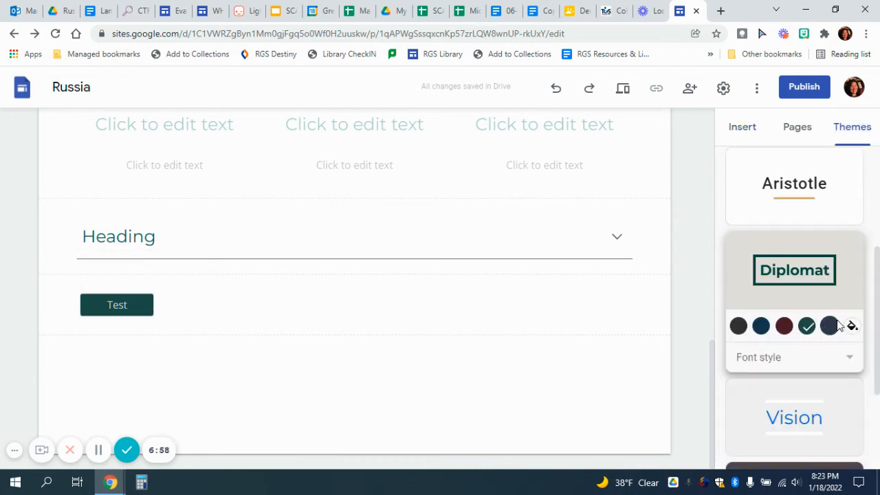
click(835, 323)
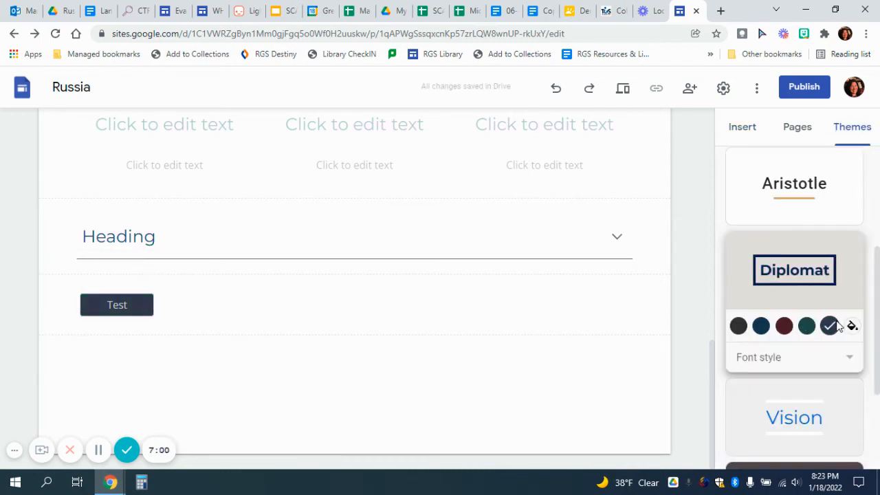
click(784, 325)
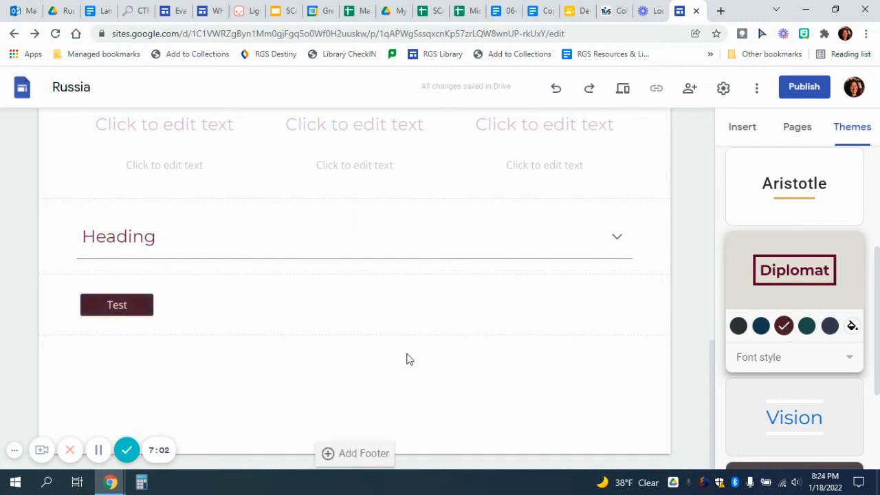
Step: Change the Test button's style to Outlined
click(141, 305)
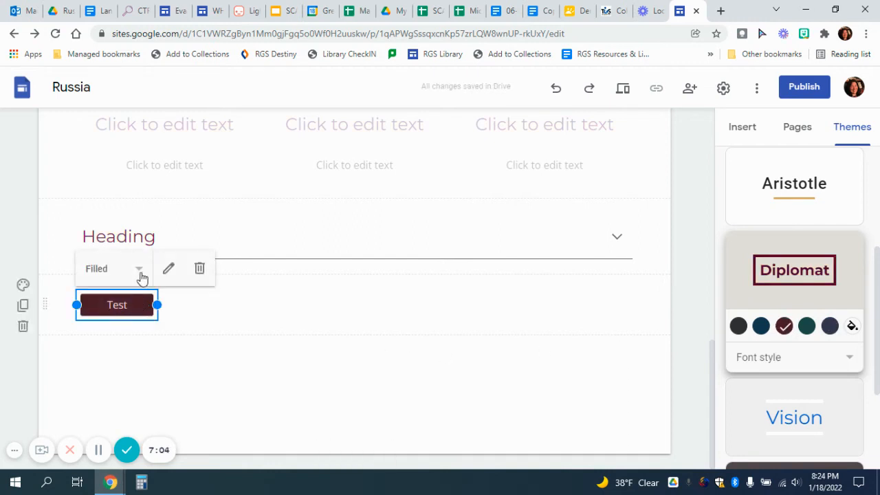
click(140, 269)
click(133, 294)
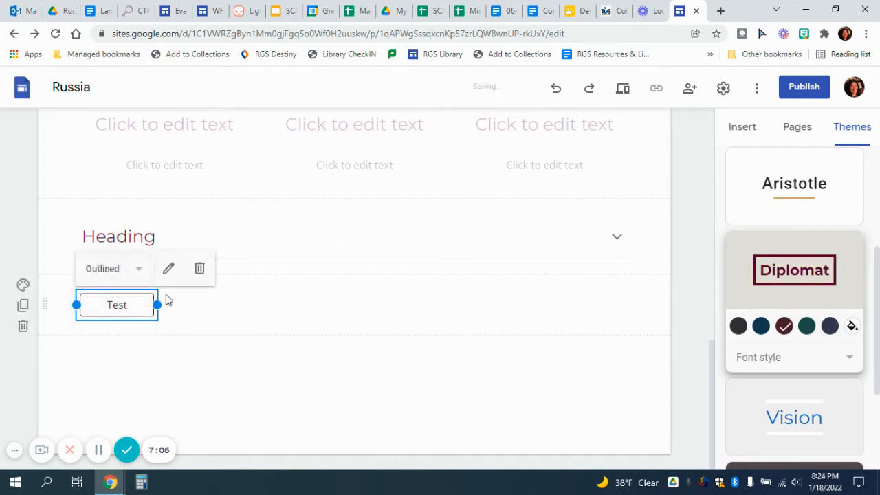
click(234, 323)
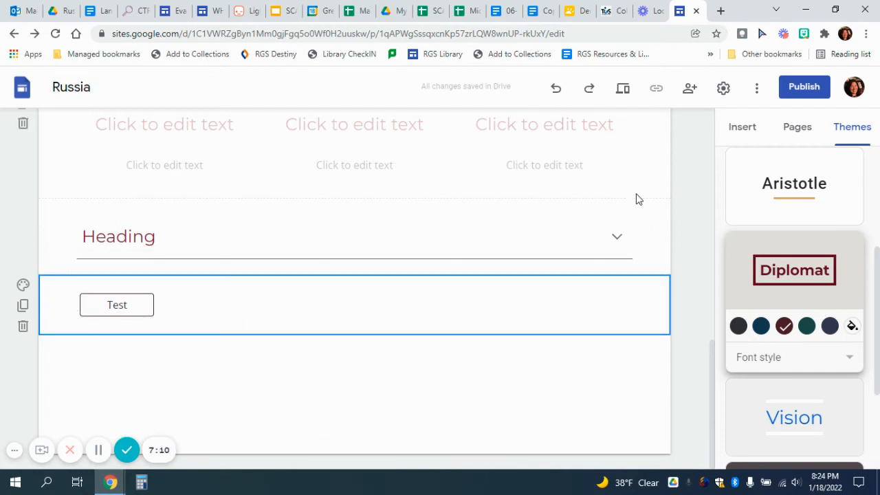
Step: Insert a map for the location "russia", chosen in satellite view, and enlarge it on the page
click(743, 132)
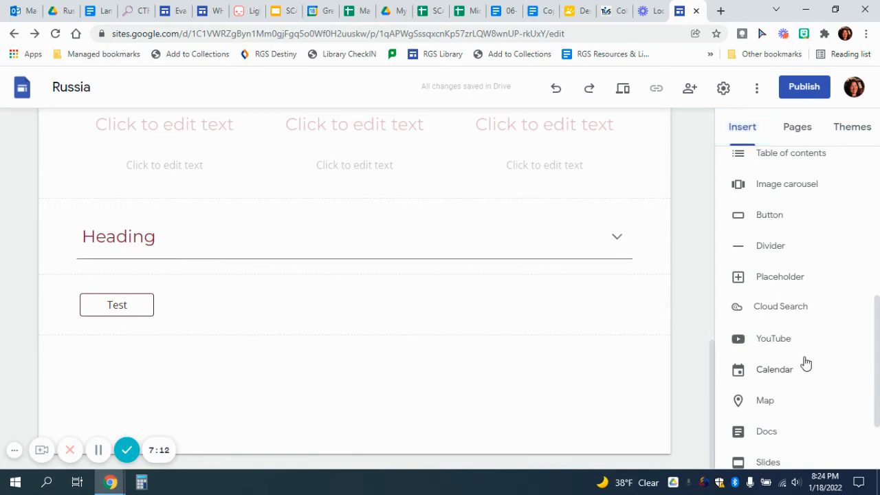
scroll(805, 362, down, 1)
scroll(803, 361, up, 1)
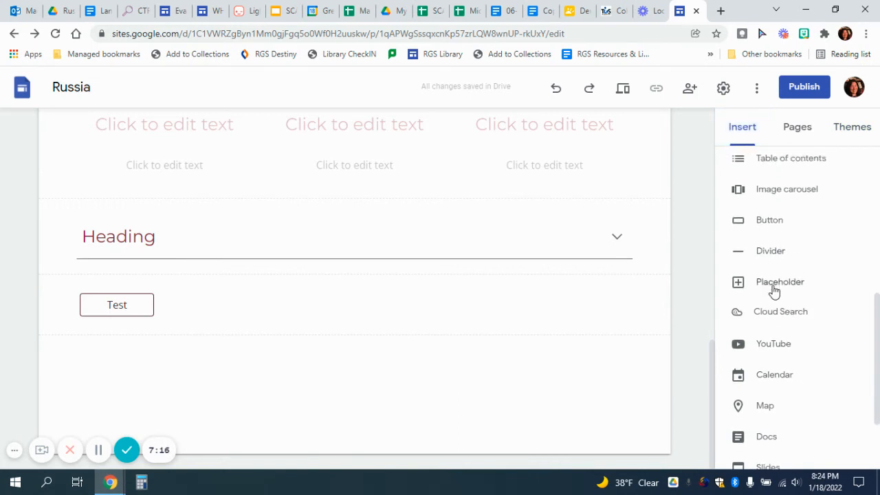
scroll(528, 265, up, 3)
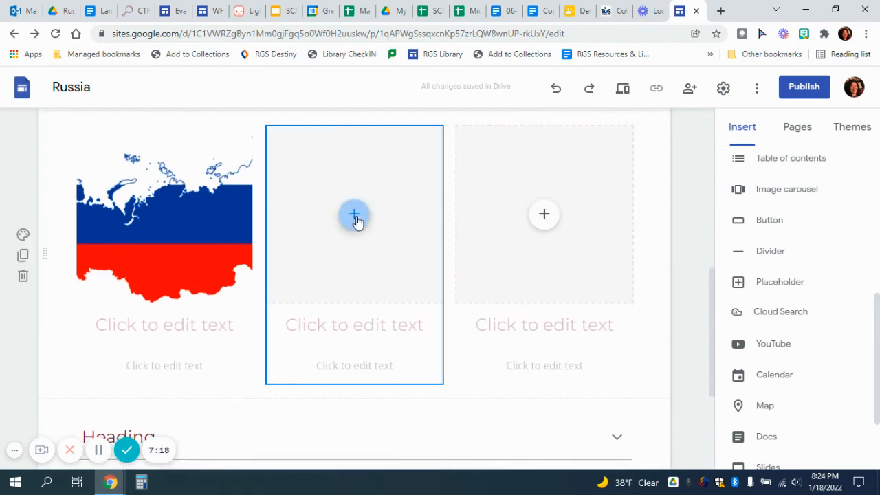
scroll(804, 374, down, 2)
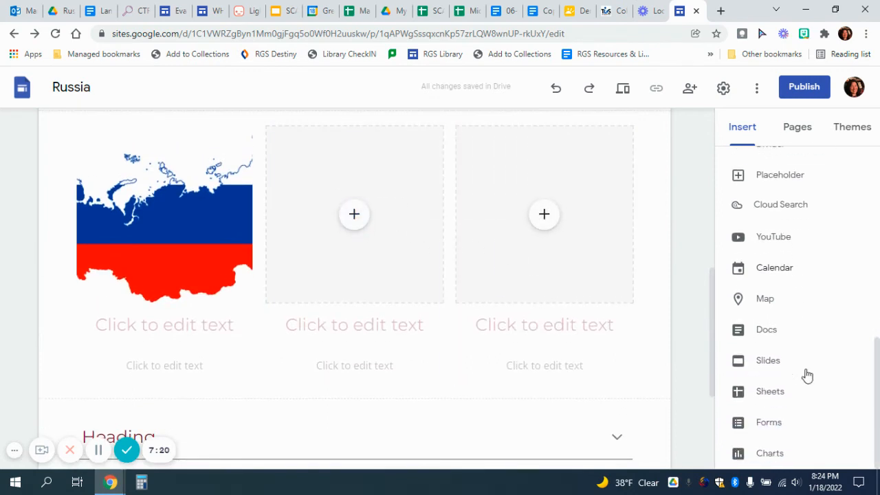
click(761, 300)
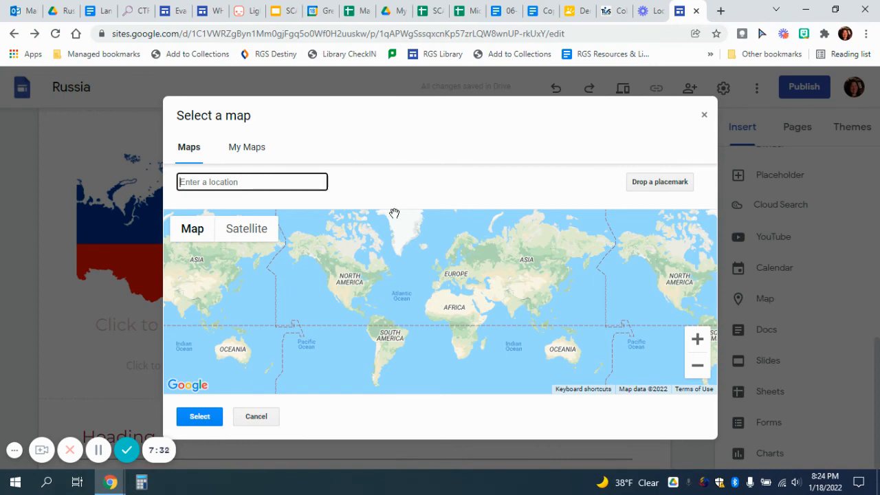
click(247, 232)
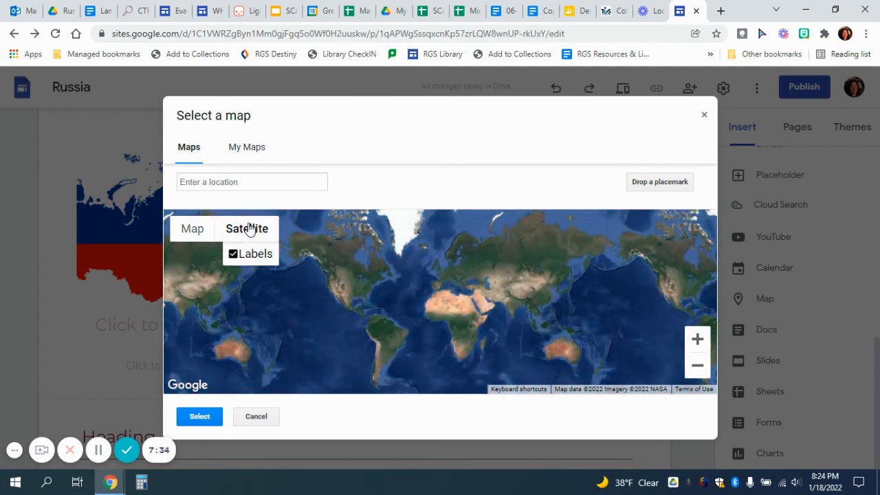
click(261, 183)
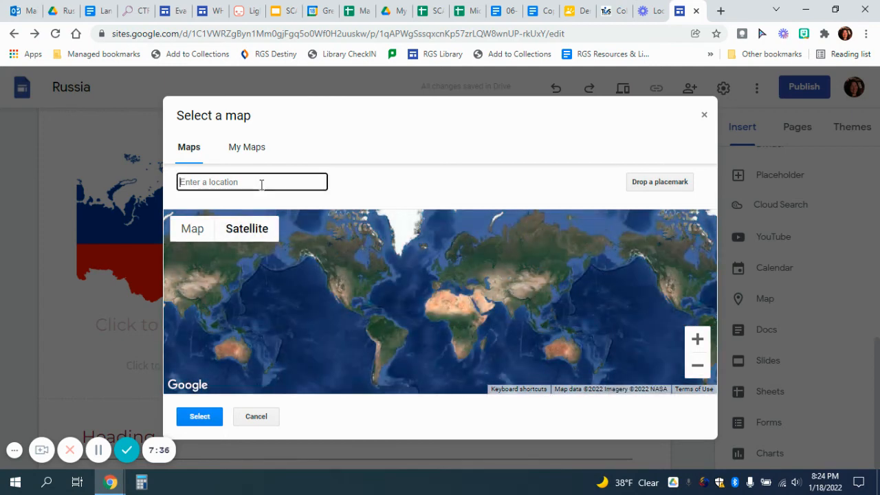
text(russia)
key(Return)
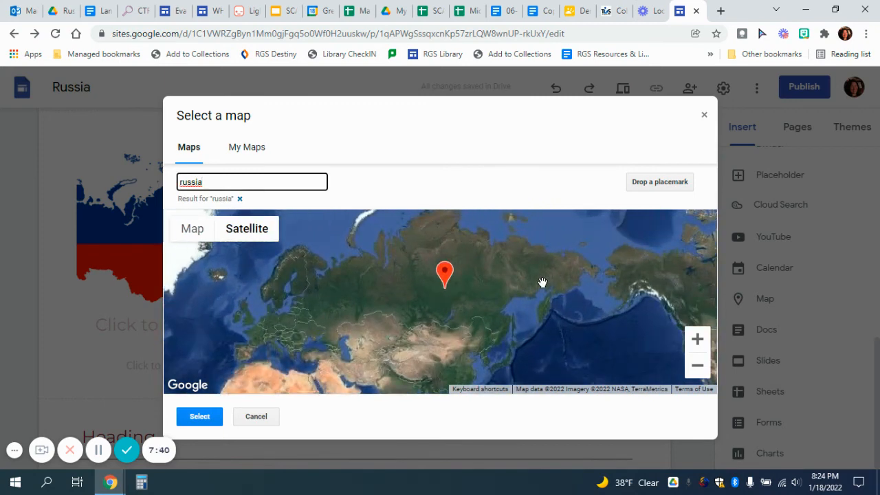
click(199, 420)
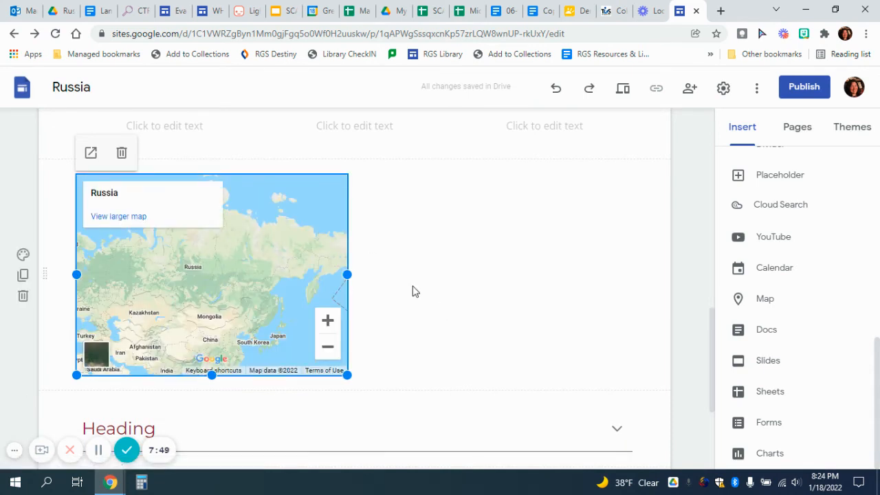
drag(347, 374, 473, 436)
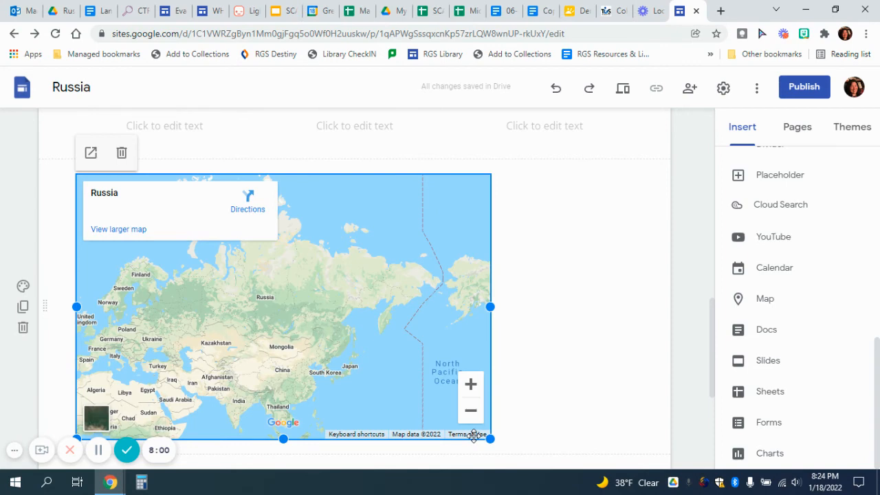
Step: Embed the "Google Drawings" Slides presentation in the page and close the presentation list
click(760, 372)
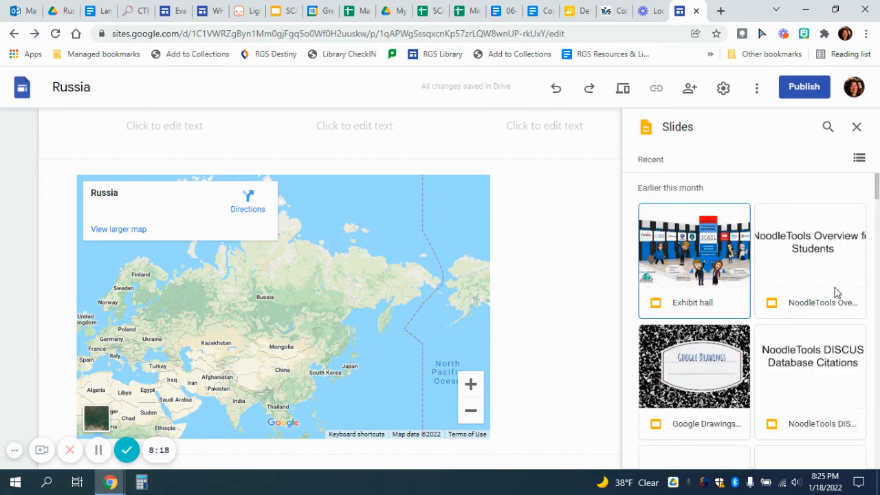
double_click(714, 379)
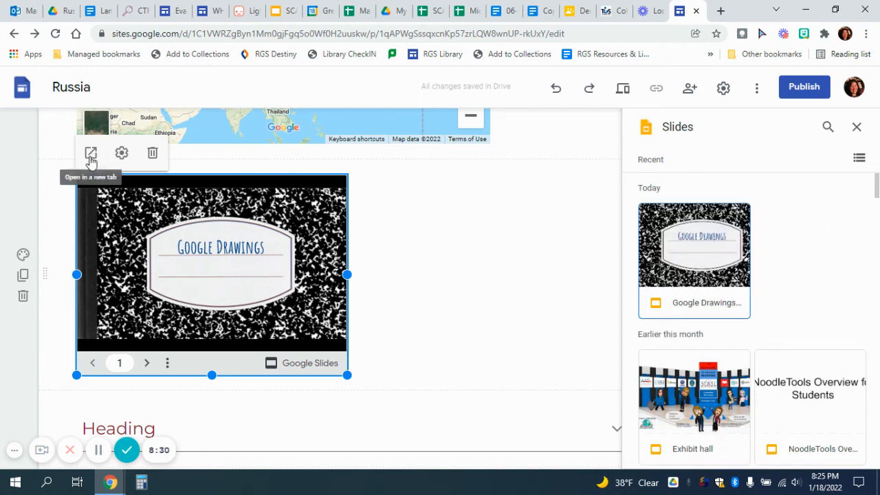
click(463, 208)
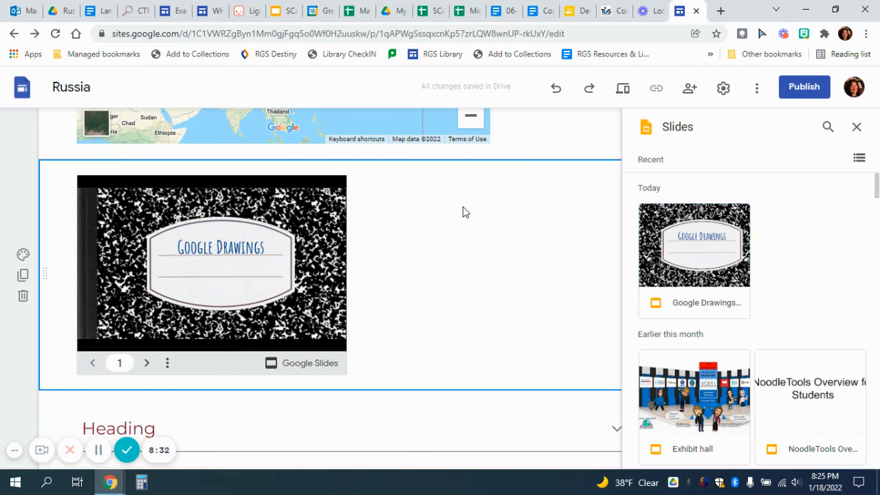
scroll(462, 212, up, 7)
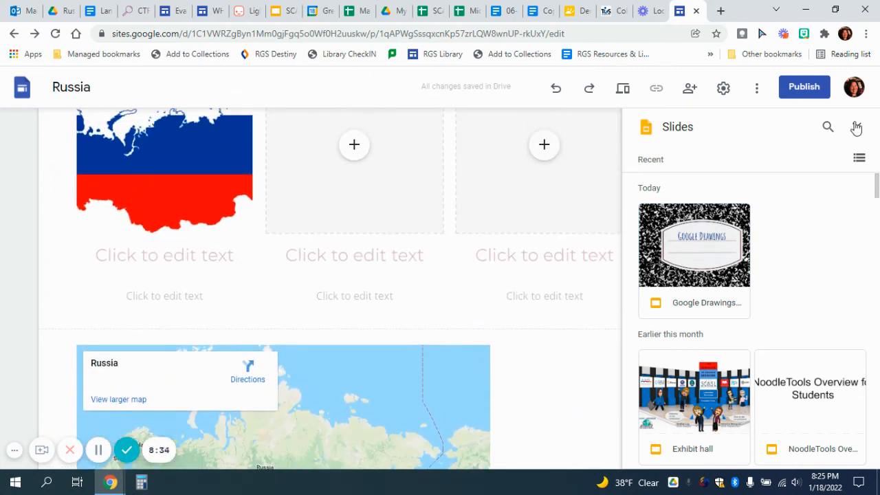
click(855, 128)
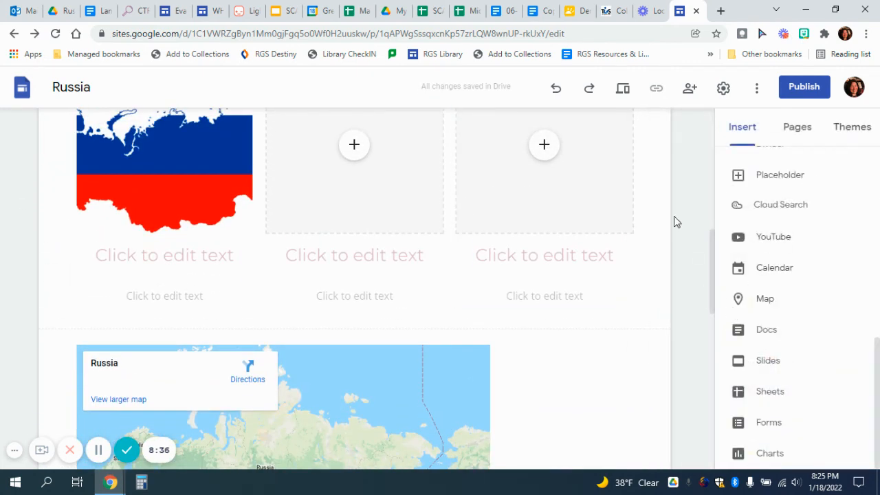